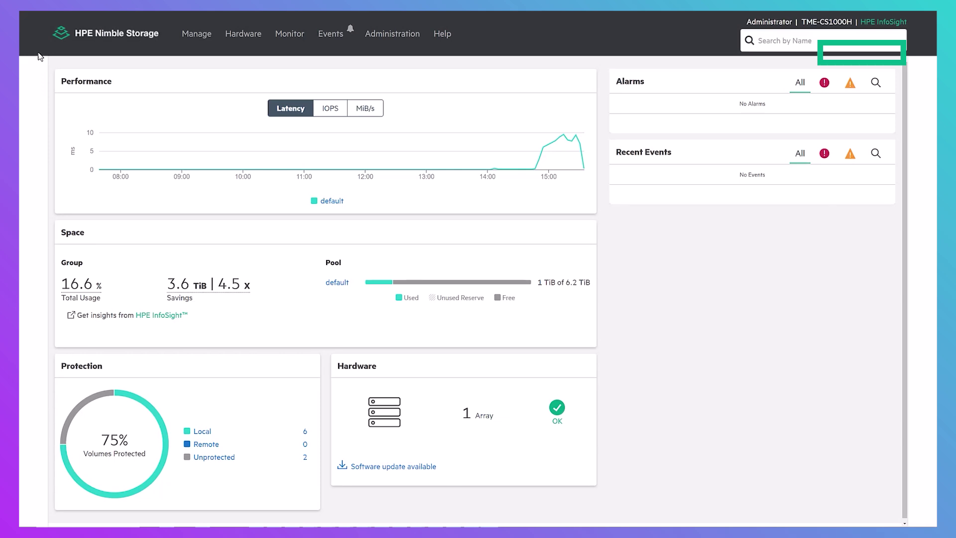
# List the volumes mapped to initiator group ftc-dl325-win129 under Manage > Data Access
pyautogui.click(195, 36)
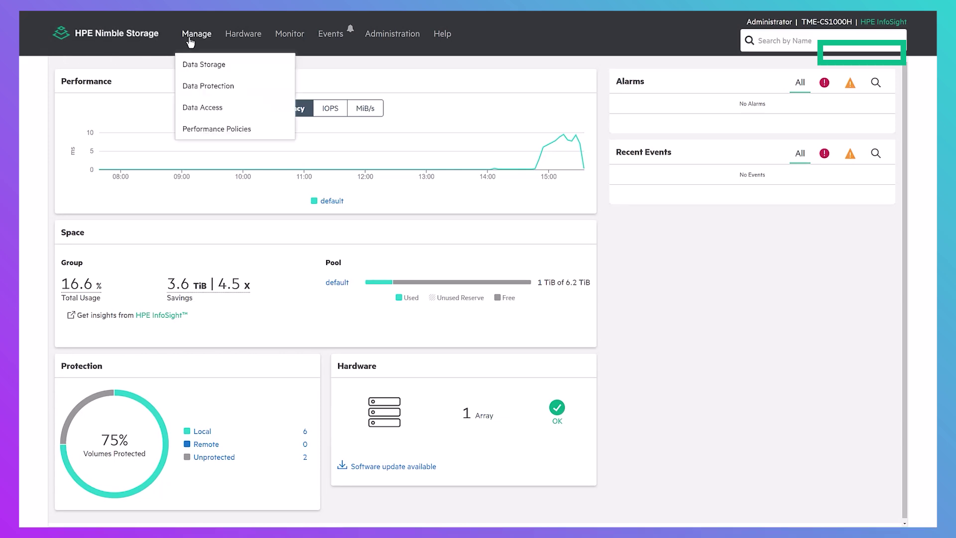
pyautogui.click(203, 108)
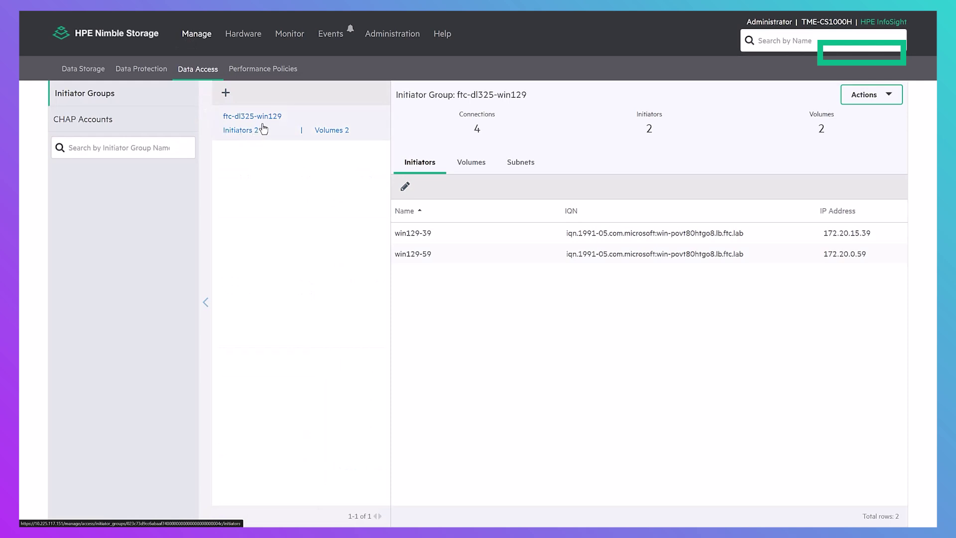
pyautogui.click(458, 169)
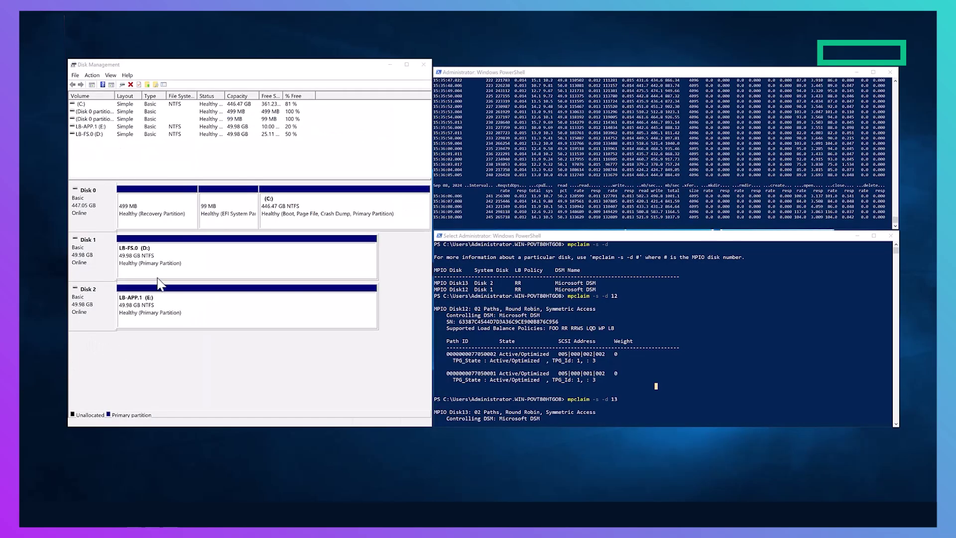
# Inspect the host's LB-FS.0 and LB-APP.1 disks in Disk Management, then clear the selection
pyautogui.click(157, 277)
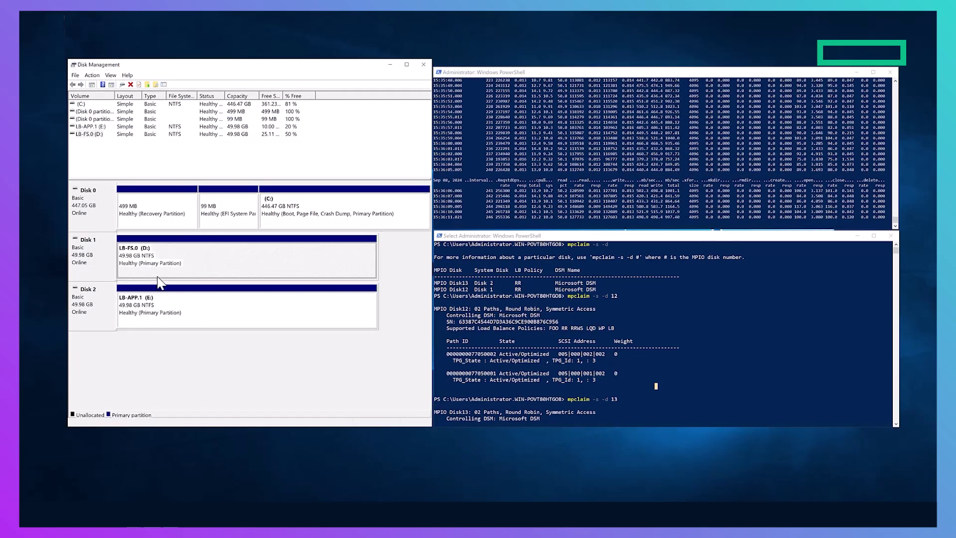
pyautogui.click(157, 322)
pyautogui.click(223, 345)
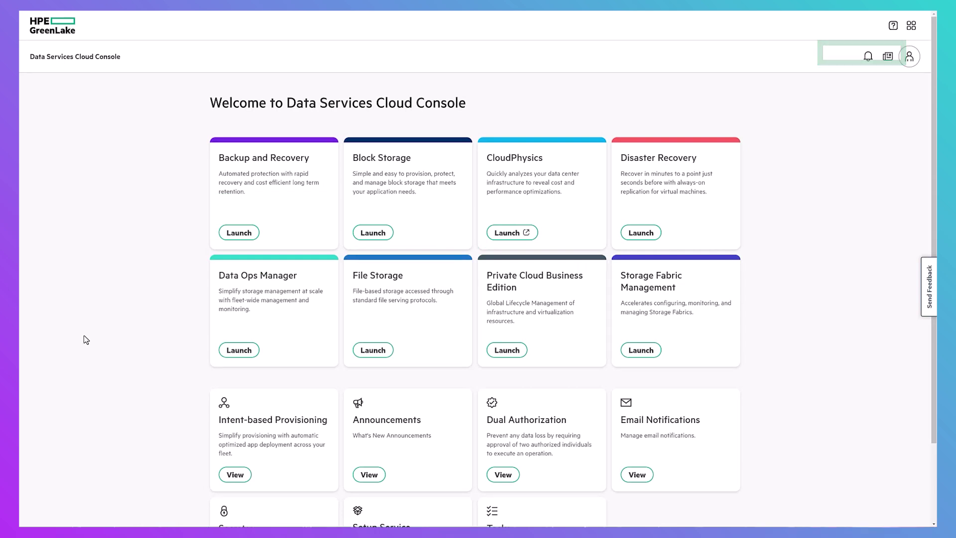
# In Data Ops Manager, go to FTC-AMP-3's Networking Interfaces through its Data Migration Ports link
pyautogui.click(243, 355)
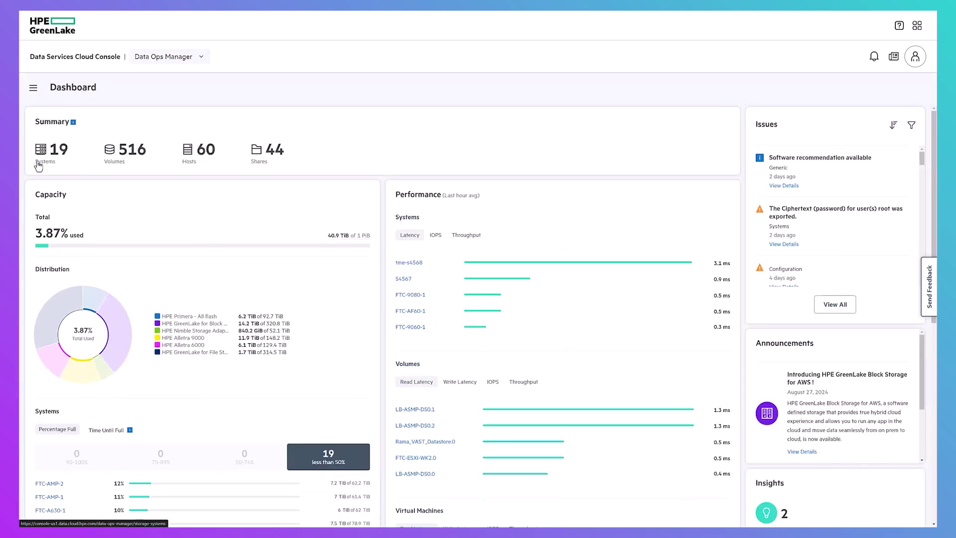
pyautogui.click(38, 166)
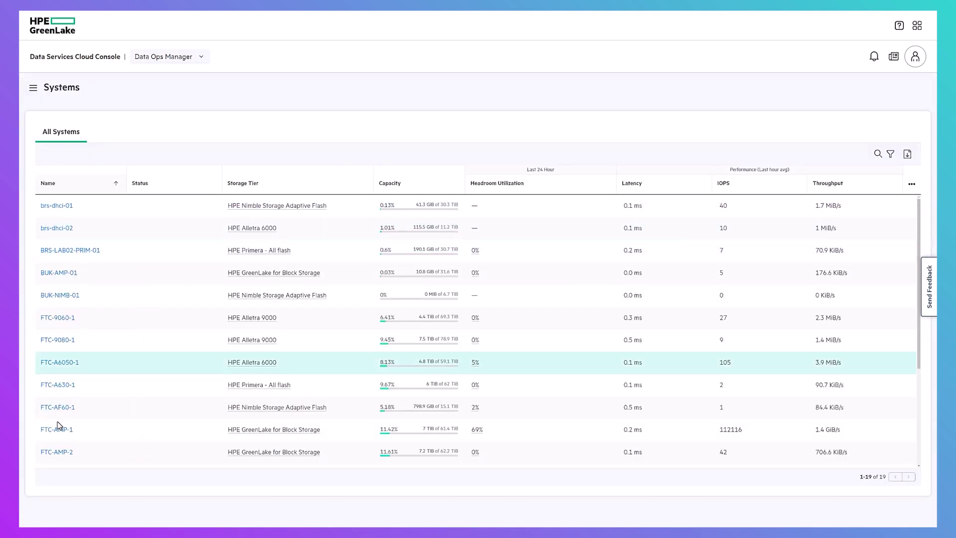
pyautogui.scroll(-1, 58, 422)
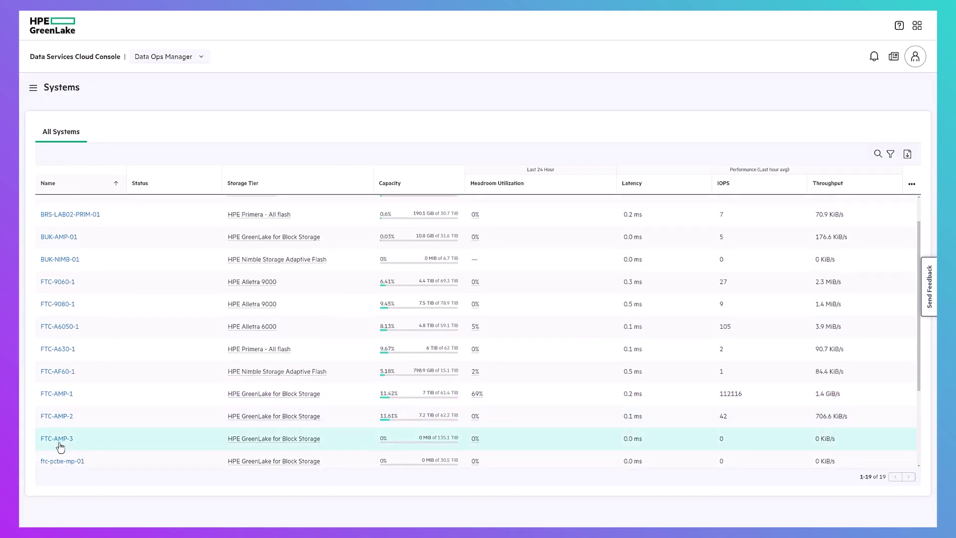
pyautogui.click(60, 439)
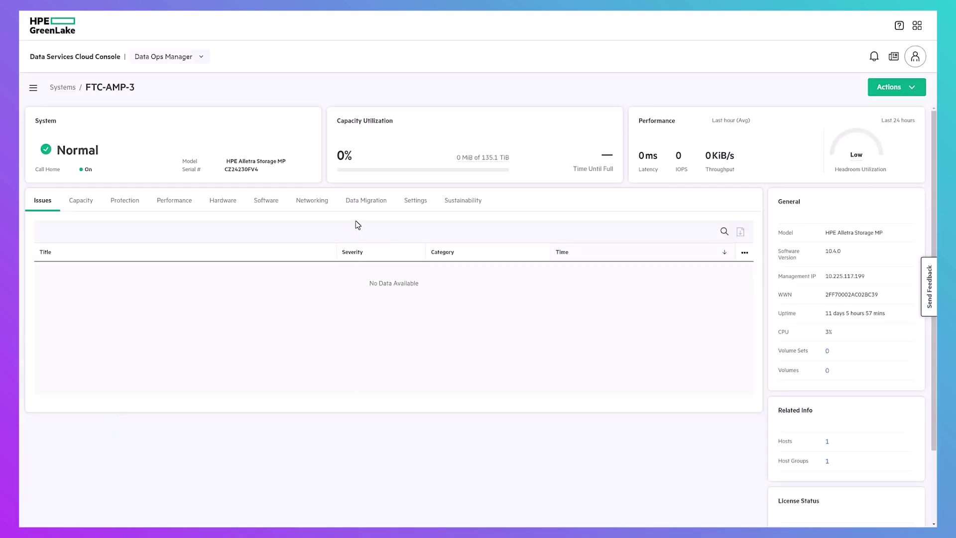
pyautogui.click(367, 204)
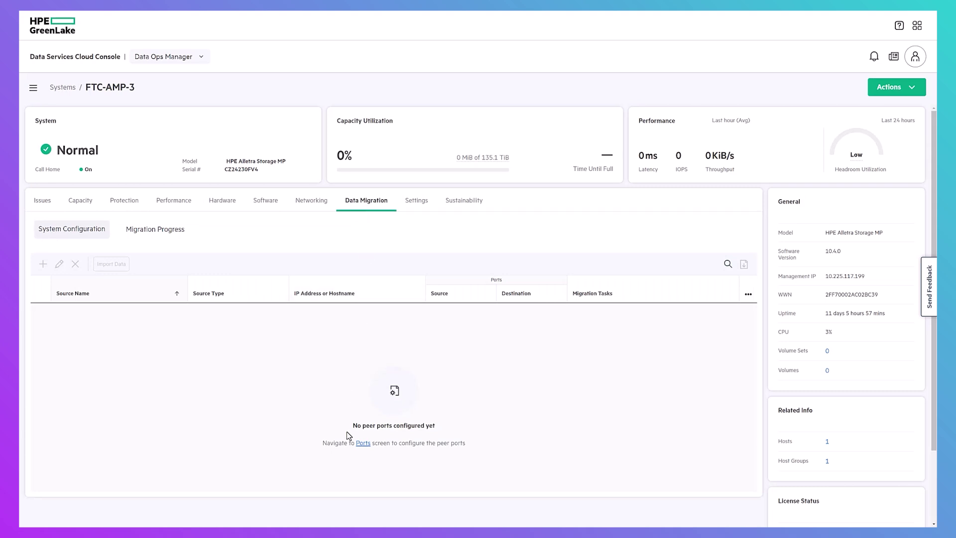
pyautogui.click(364, 443)
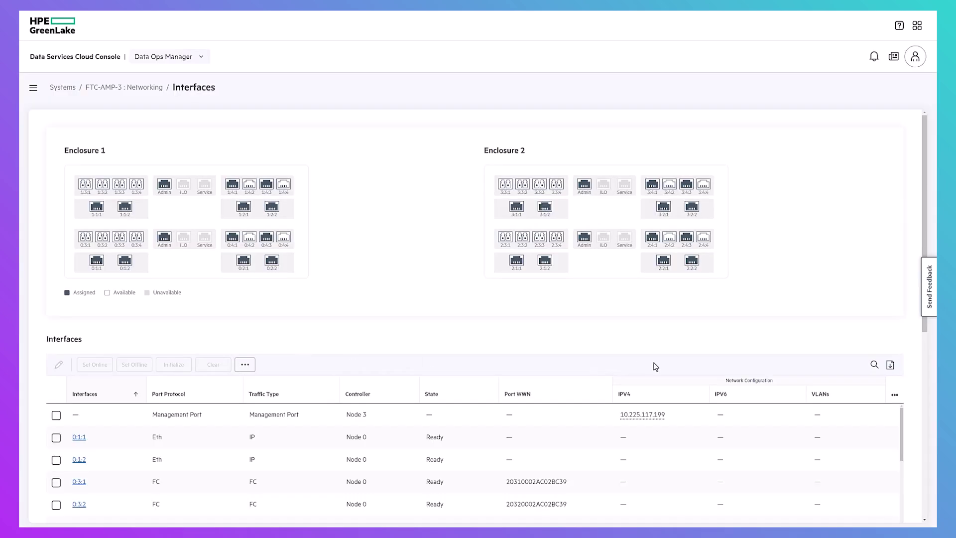
# Filter interfaces by ':4:1' and set port 2:4:1 to Peer Enabled: Yes
pyautogui.click(874, 365)
pyautogui.write(':4:1')
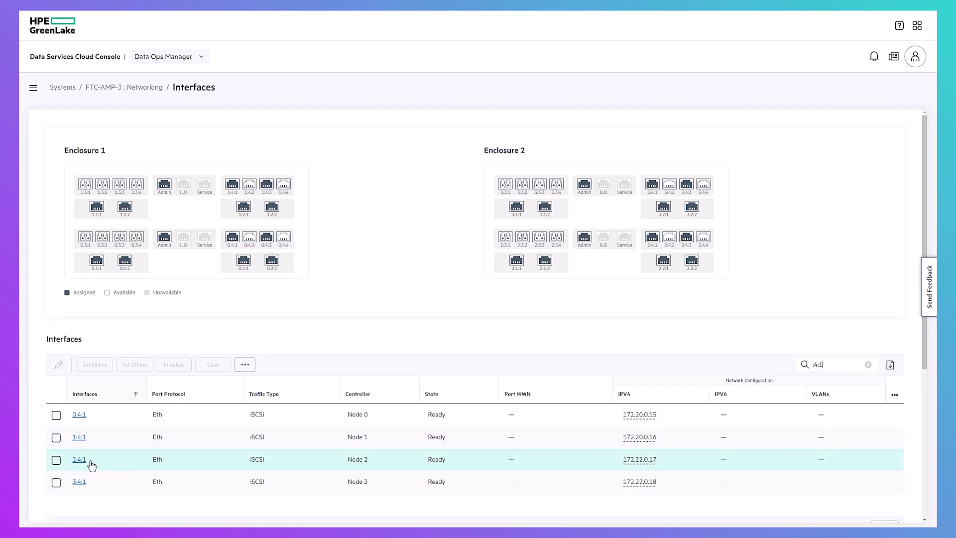
pyautogui.click(56, 460)
pyautogui.click(59, 365)
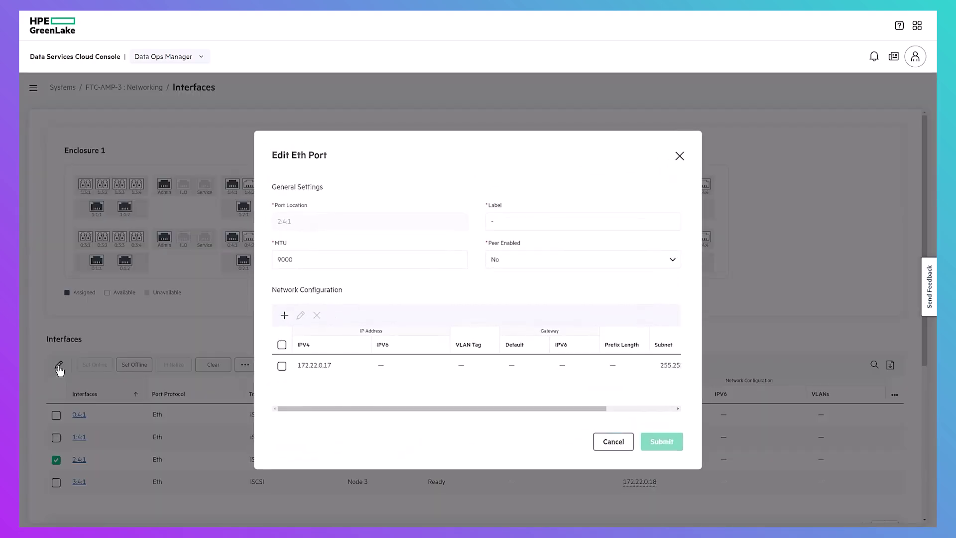
pyautogui.click(506, 263)
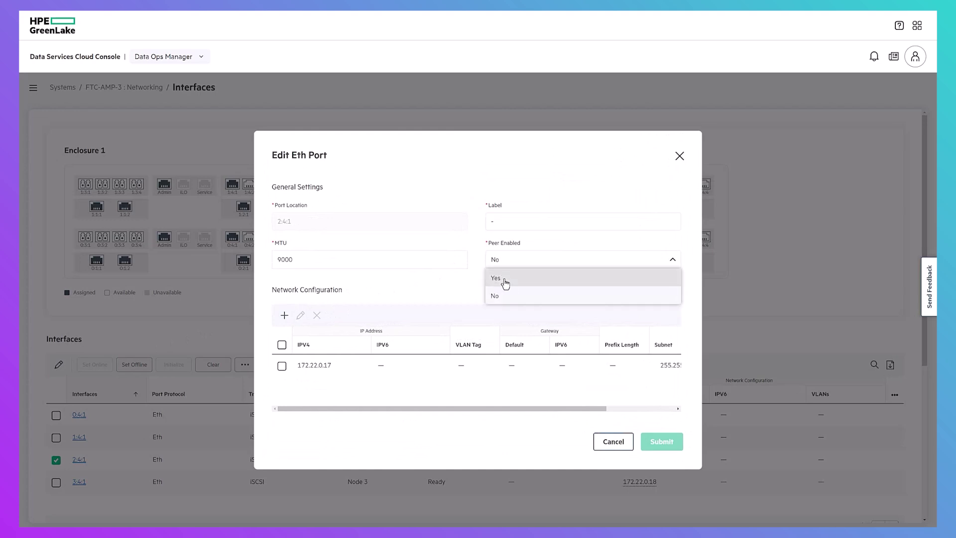
pyautogui.click(505, 282)
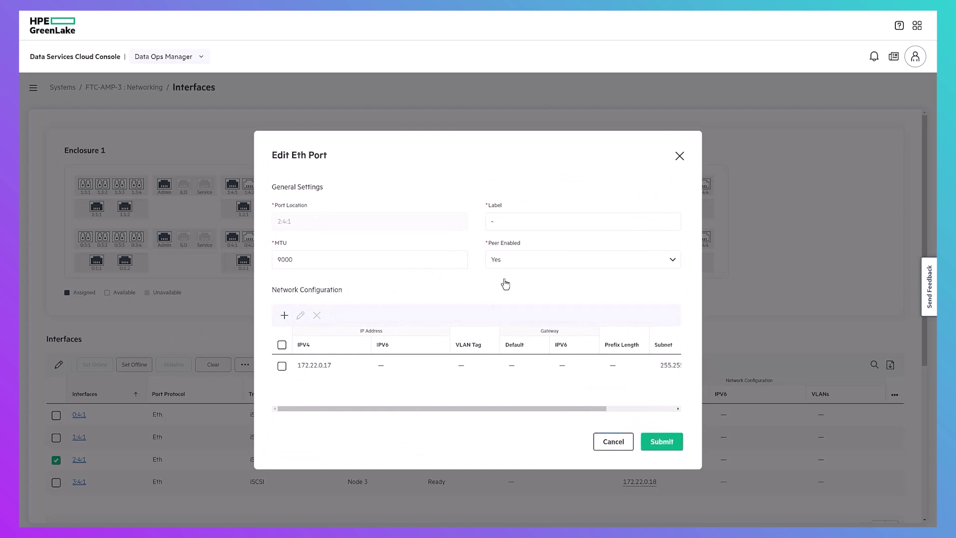
pyautogui.click(659, 443)
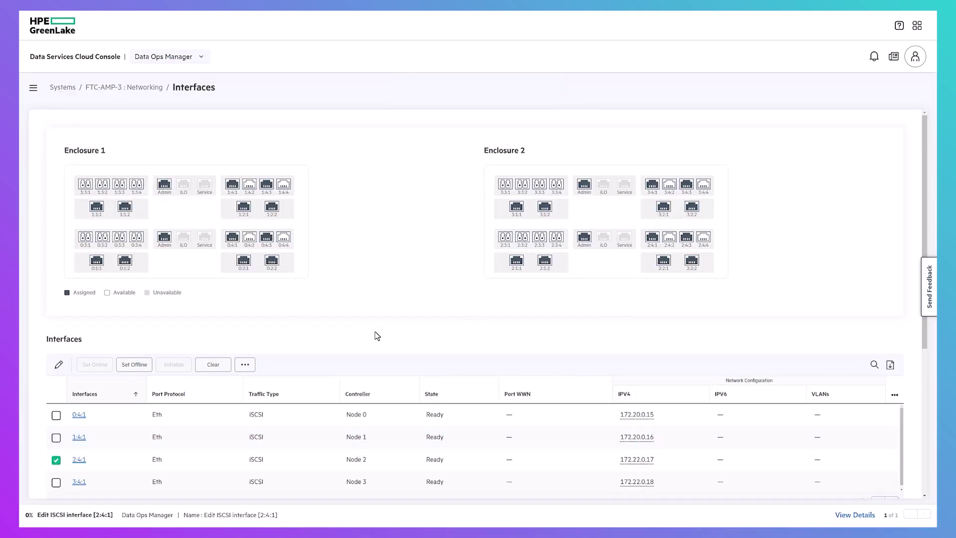
# Ping 172.22.0.193 from port 2:4:1 with a count of 5
pyautogui.click(249, 366)
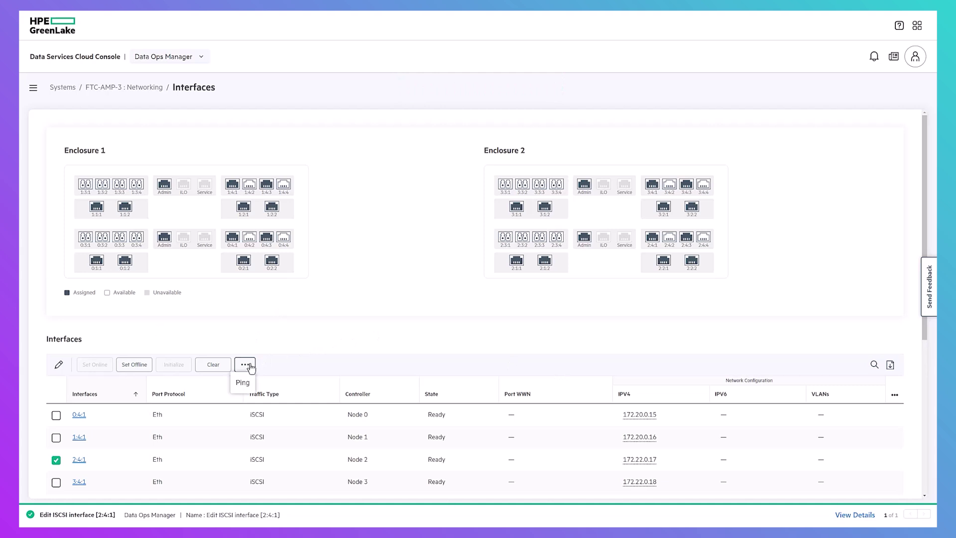
pyautogui.click(242, 382)
pyautogui.click(777, 145)
pyautogui.write('172.22.0.193')
pyautogui.doubleClick(779, 182)
pyautogui.write('5')
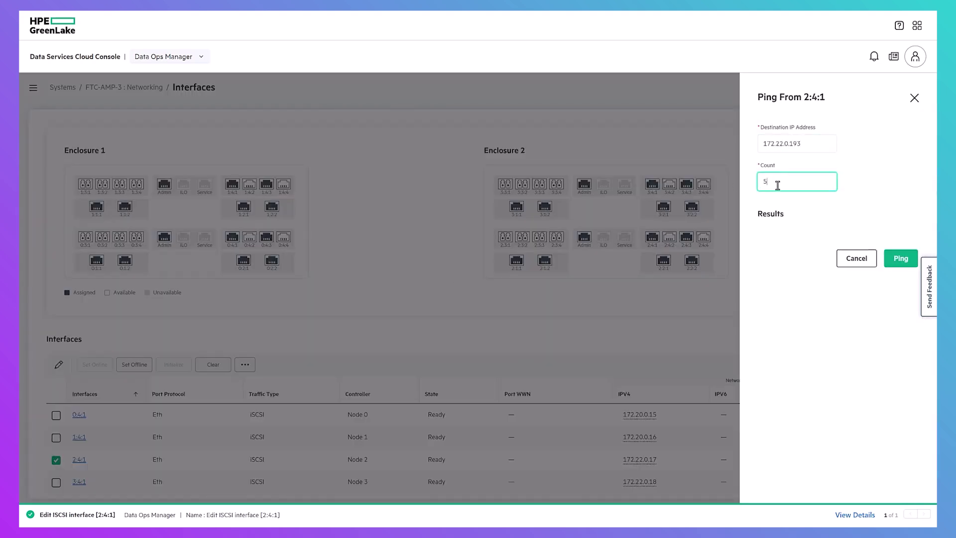
pyautogui.click(901, 258)
pyautogui.click(858, 456)
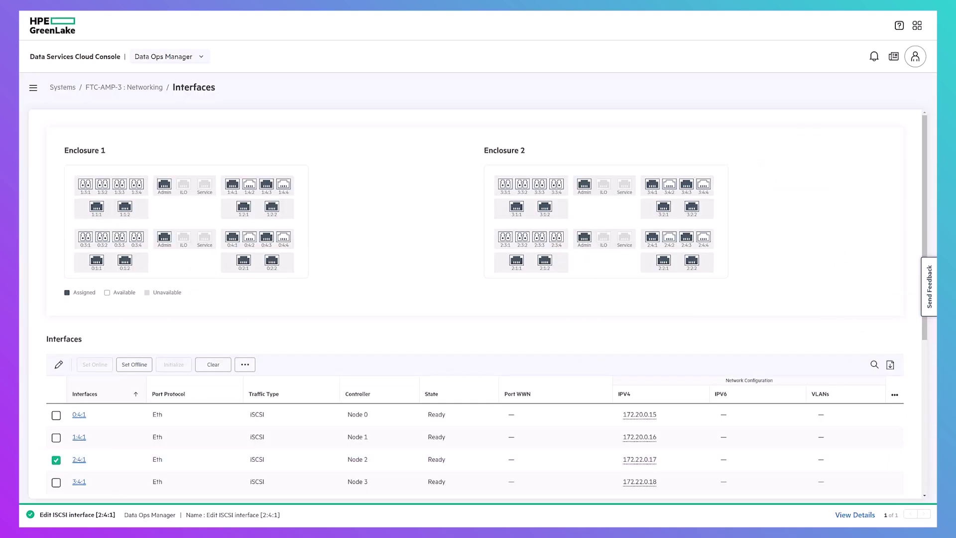
# Set port 3:4:1 to Peer Enabled: Yes and return to the FTC-AMP-3 overview
pyautogui.click(56, 459)
pyautogui.click(56, 482)
pyautogui.click(58, 365)
pyautogui.click(518, 269)
pyautogui.click(501, 285)
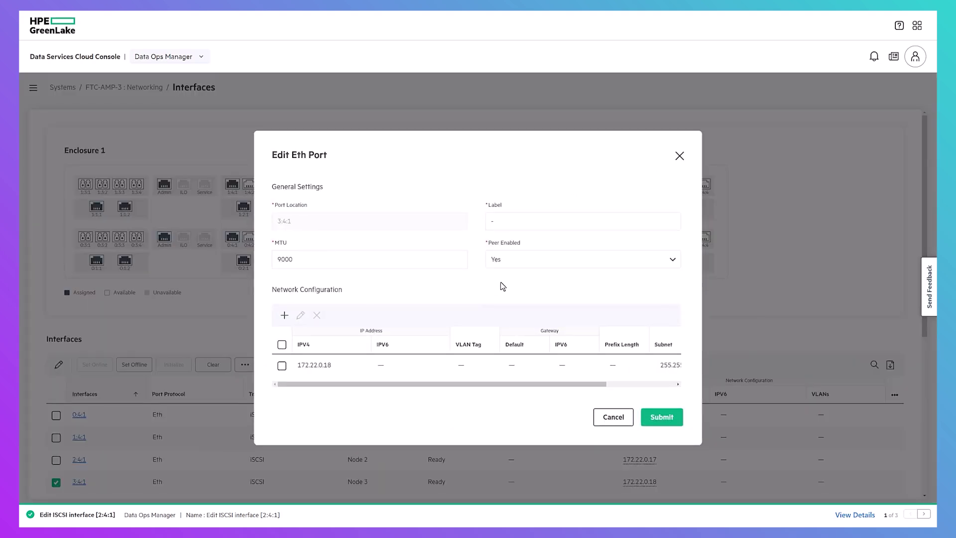
pyautogui.click(662, 417)
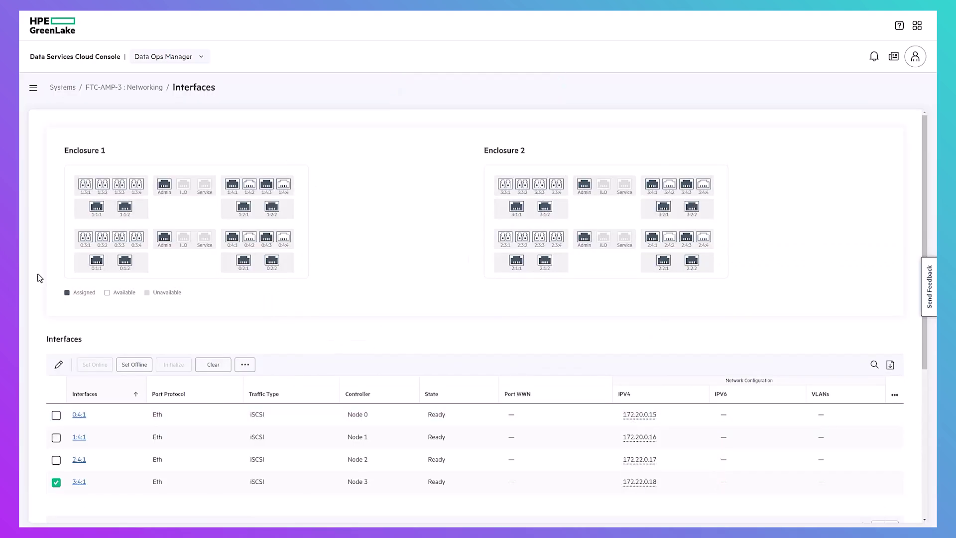
pyautogui.click(121, 90)
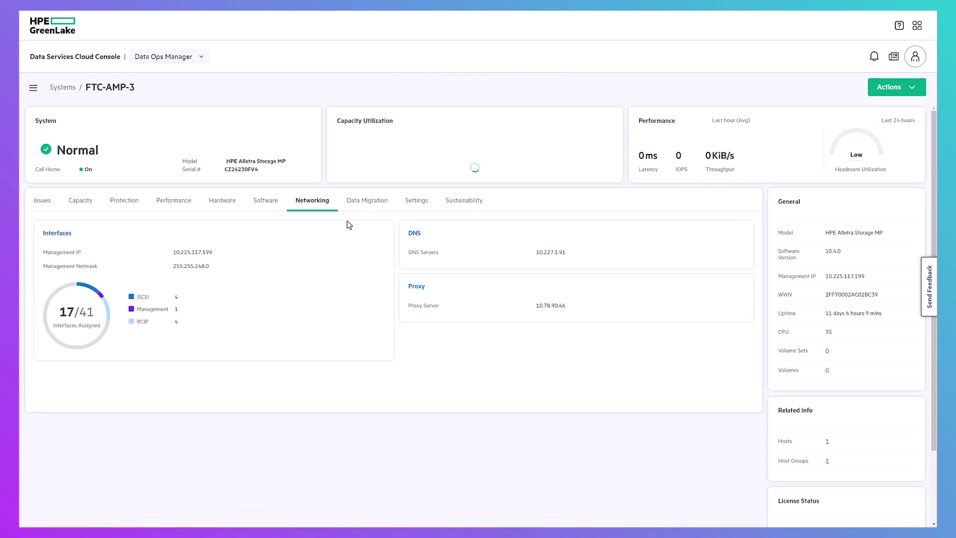
# Start a new migration configuration with HPE Nimble Storage as the source family
pyautogui.click(367, 208)
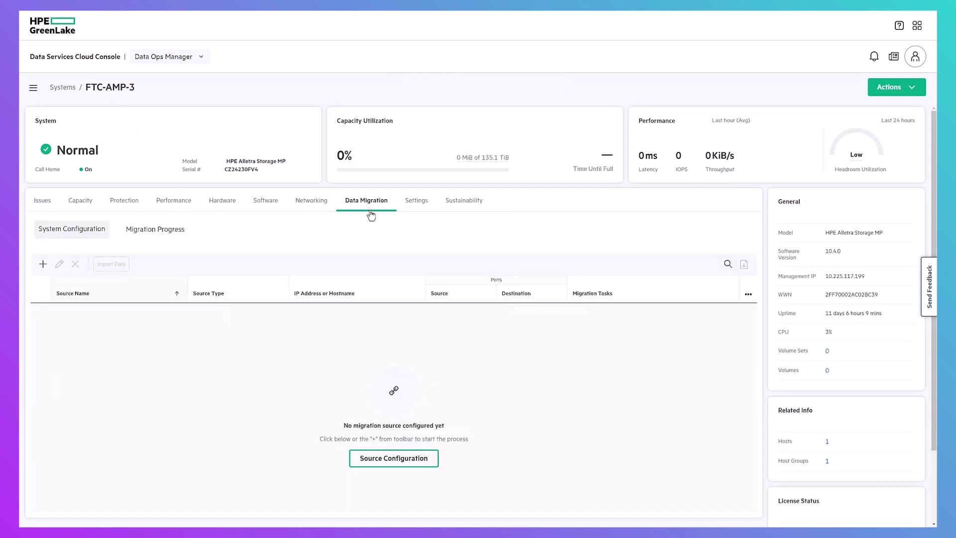
pyautogui.click(43, 265)
pyautogui.click(312, 268)
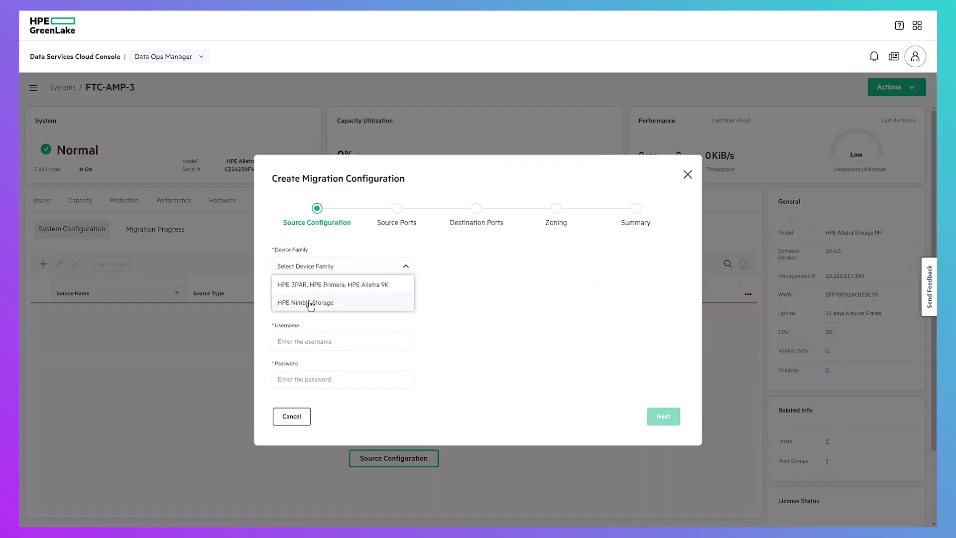
pyautogui.click(309, 302)
# Enter pool 'default', source address 10.225.117.151 and the source login credentials
pyautogui.click(314, 267)
pyautogui.write('default')
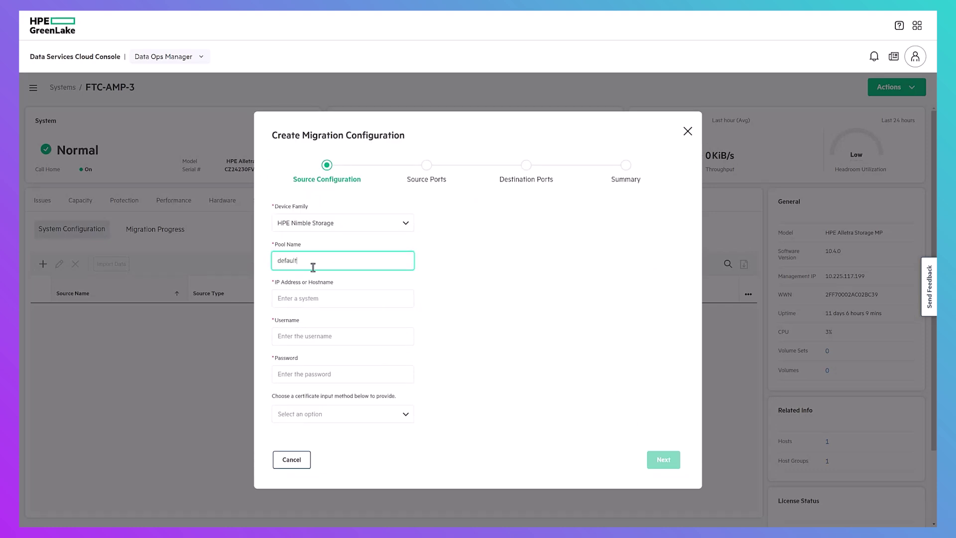
pyautogui.press('Tab')
pyautogui.write('10')
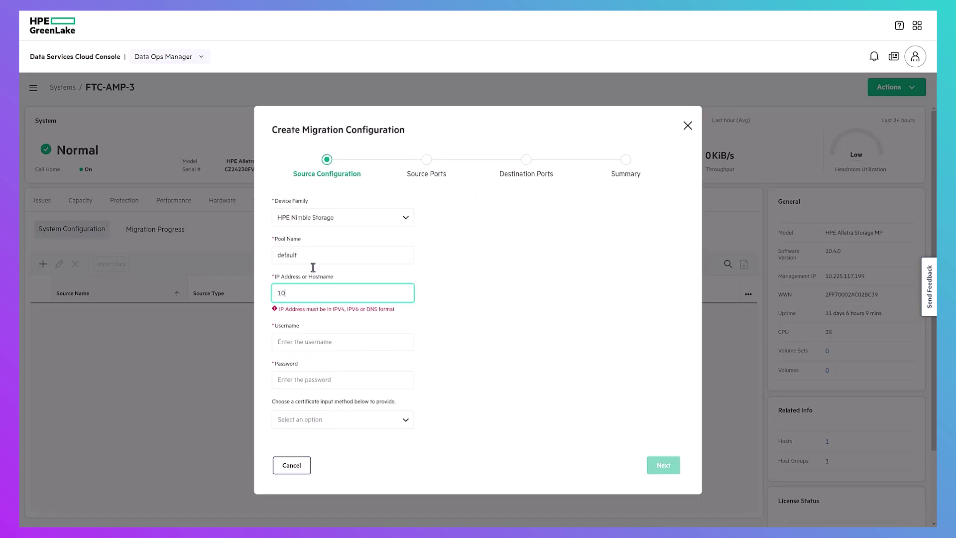
pyautogui.write('.225.117.151')
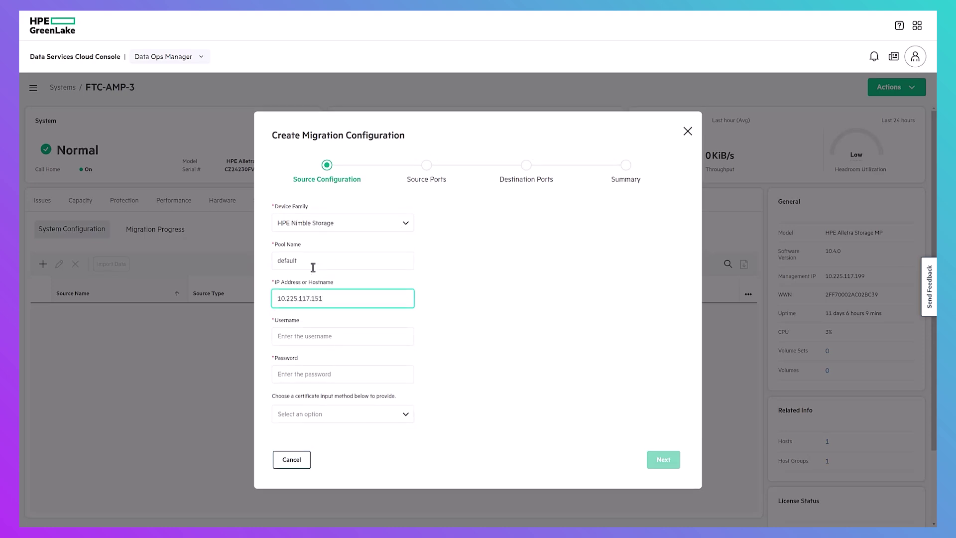
pyautogui.press('Tab')
pyautogui.write('ad')
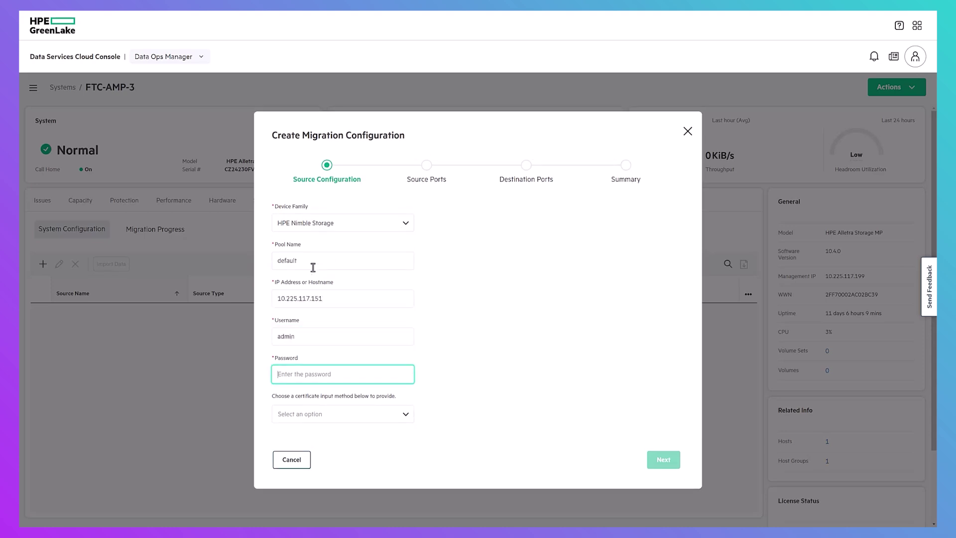
pyautogui.write('•••••••••')
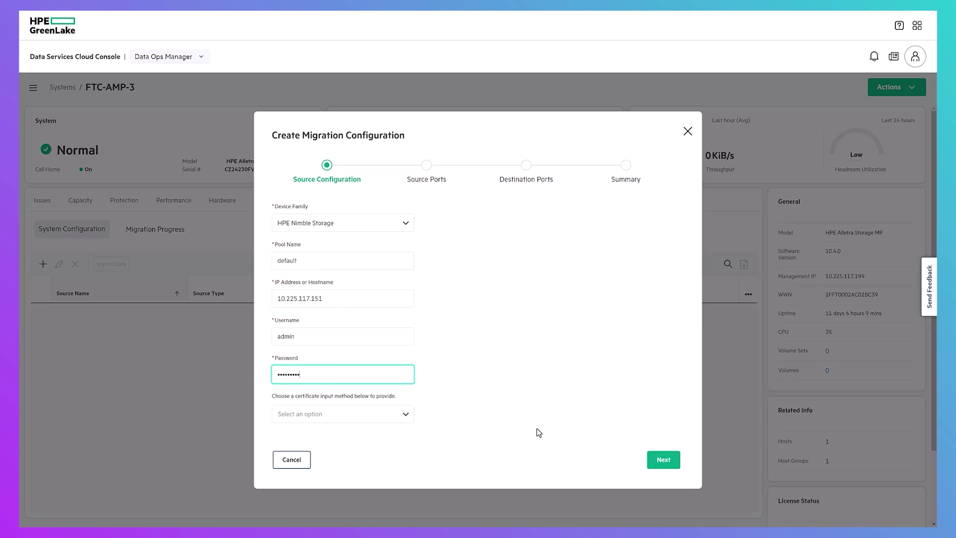
pyautogui.click(667, 459)
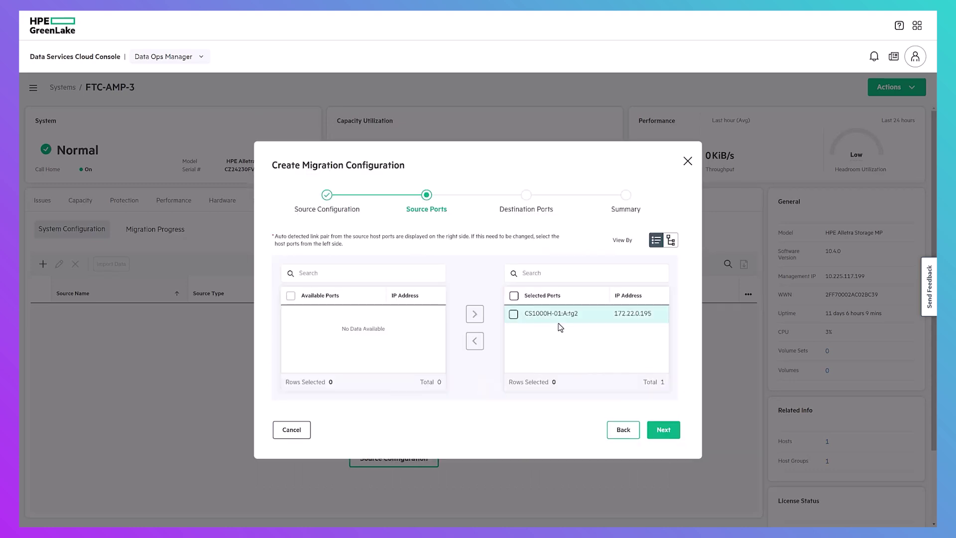
# Accept the detected source port and destination ports 2:4:1 and 3:4:1, and create the configuration
pyautogui.click(664, 431)
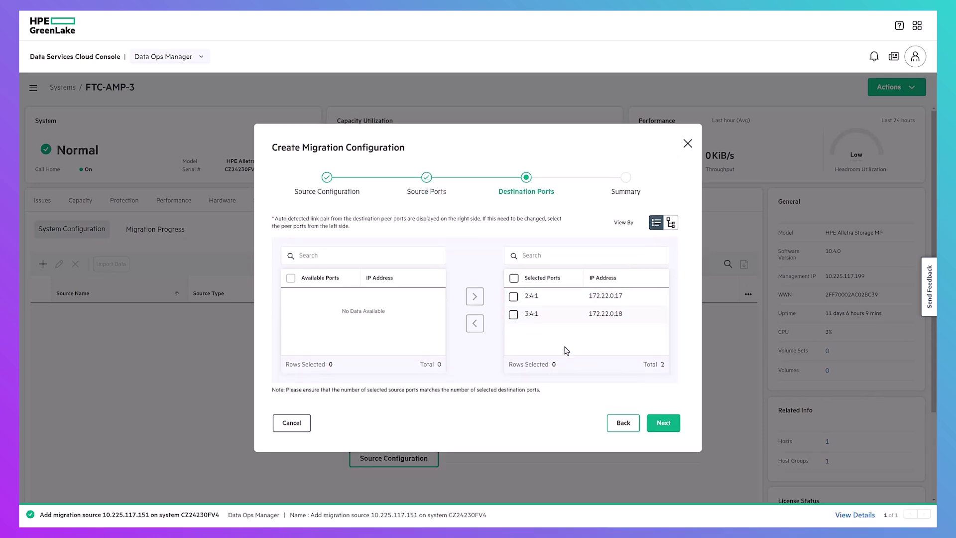
pyautogui.click(664, 423)
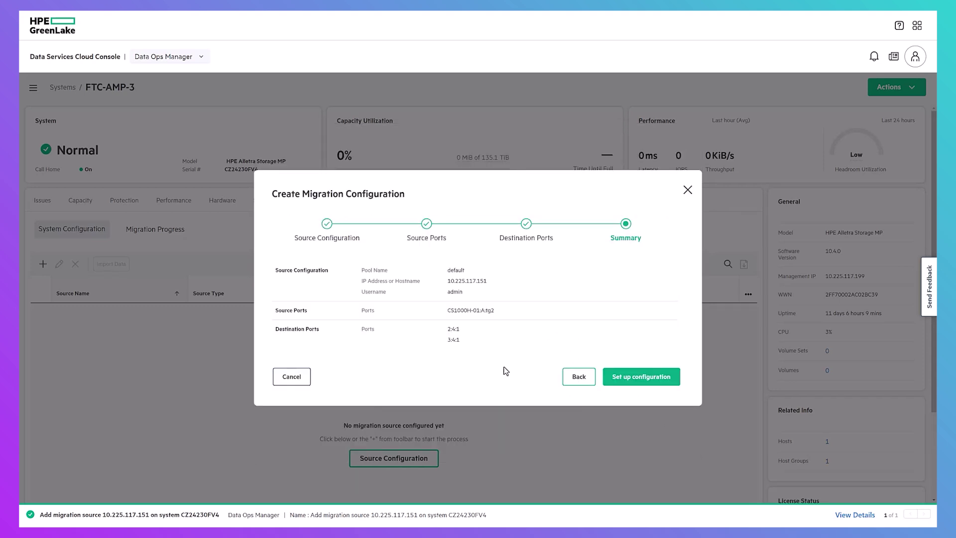
pyautogui.click(642, 380)
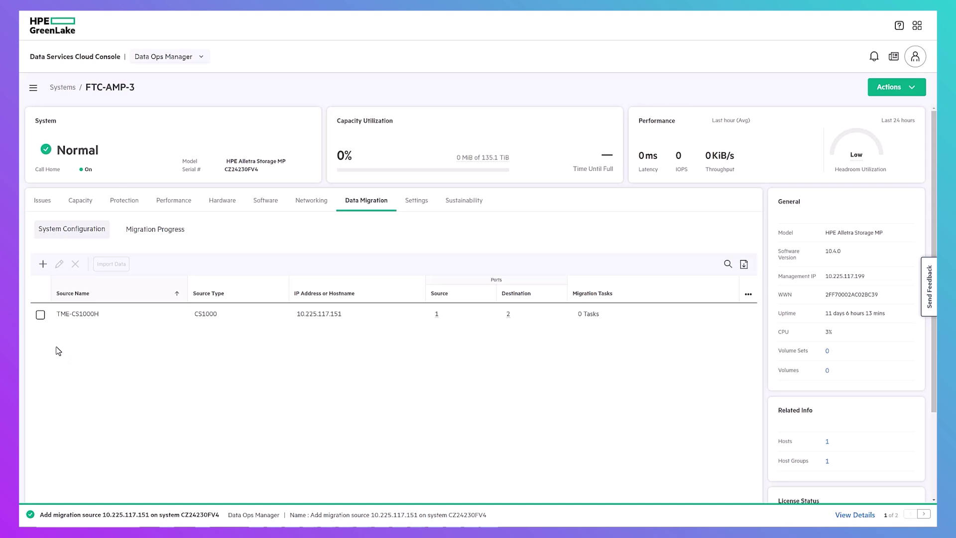
# Select the newly listed TME-CS1000H migration source
pyautogui.click(40, 314)
# Start an import from TME-CS1000H named LB-WinFS-PM1
pyautogui.click(125, 268)
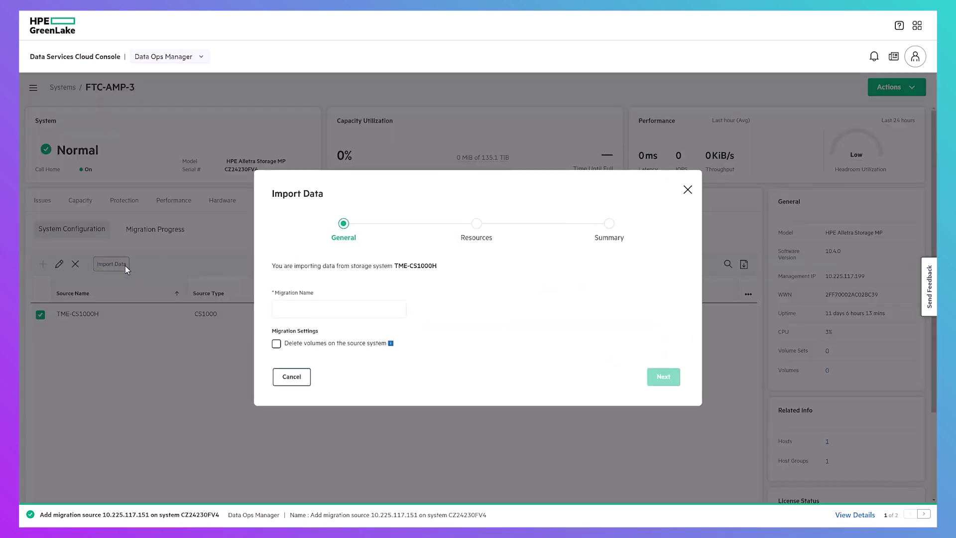
pyautogui.click(331, 311)
pyautogui.write('LB')
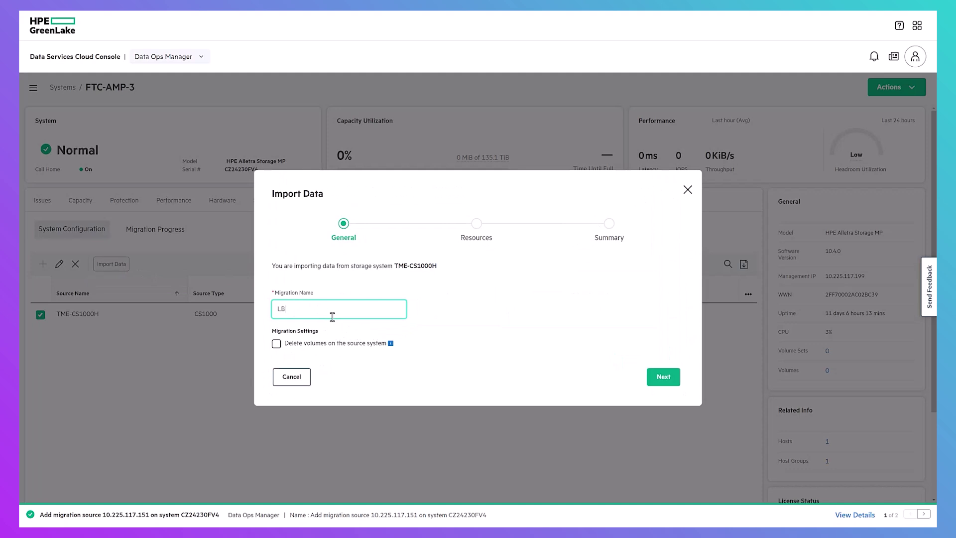
pyautogui.write('-WinFS-PM1')
pyautogui.click(413, 337)
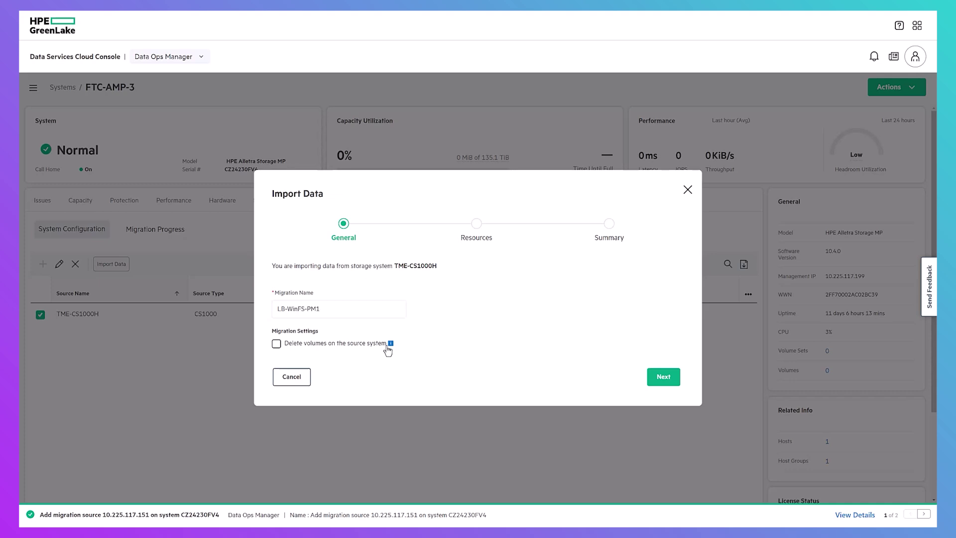
pyautogui.moveTo(390, 350)
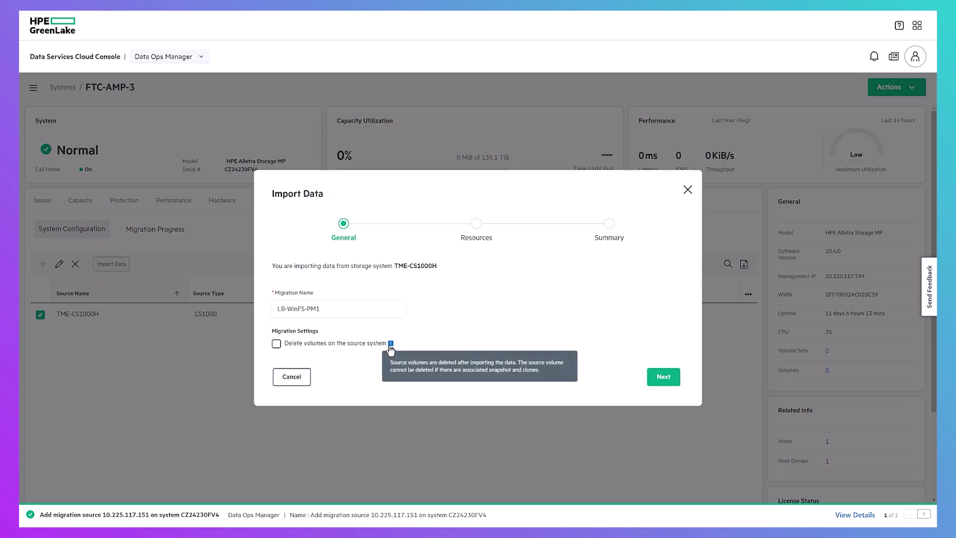
pyautogui.click(664, 380)
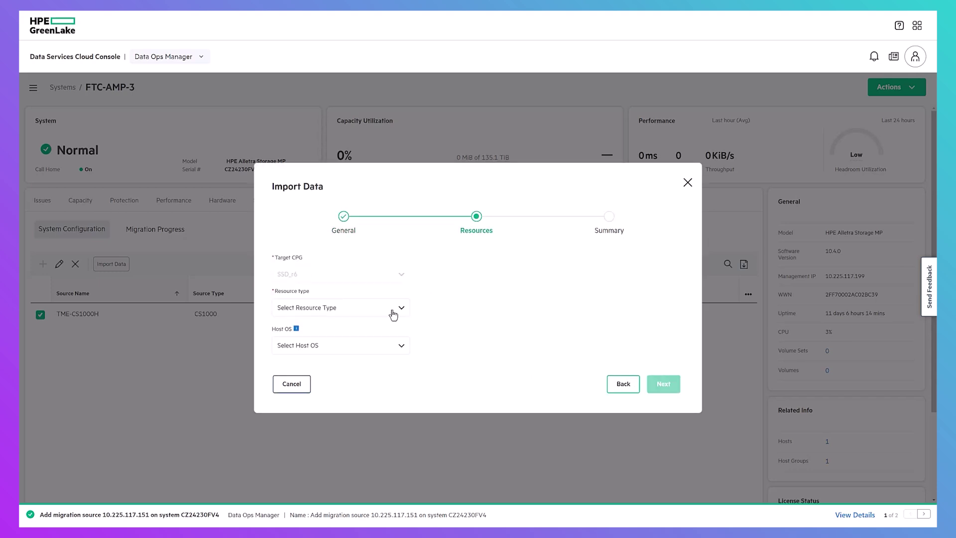
# Import group-scoped volumes LB-WinFS.0 and LB-WinFS.1 with Windows Server as host OS
pyautogui.click(393, 312)
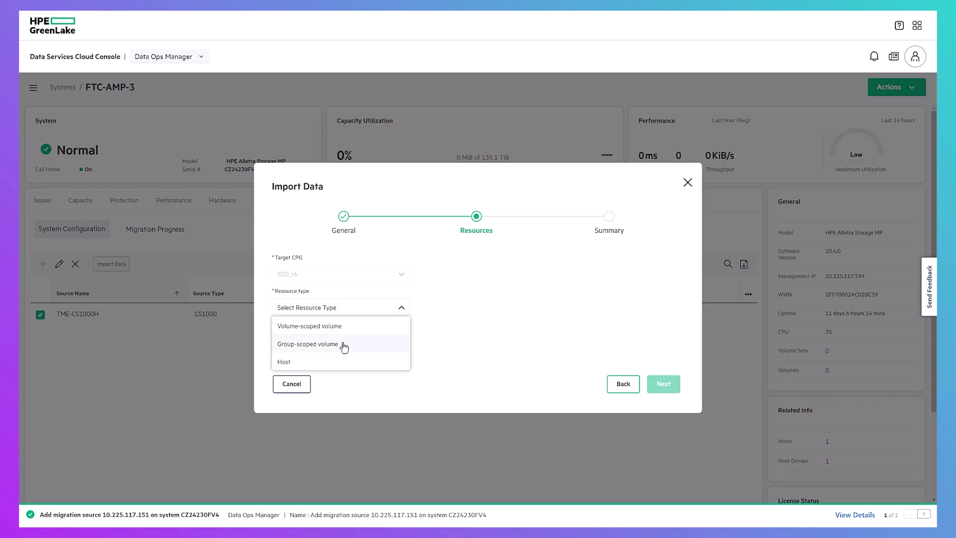
pyautogui.click(376, 349)
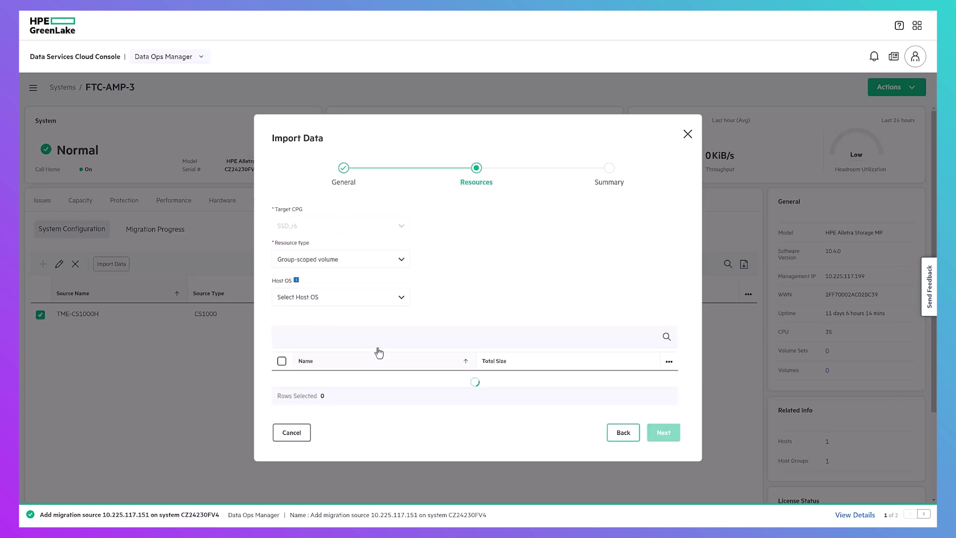
pyautogui.click(399, 301)
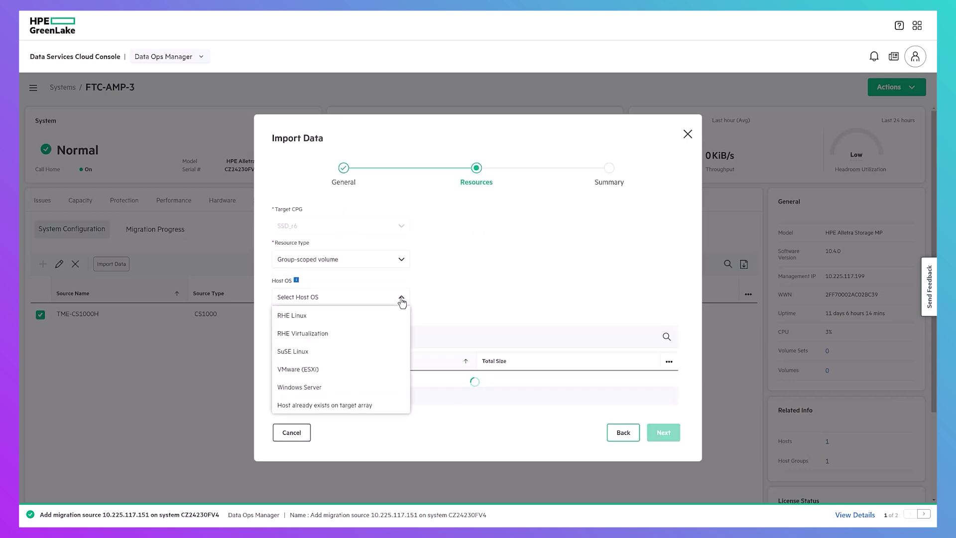
pyautogui.click(324, 387)
pyautogui.scroll(-3, 342, 377)
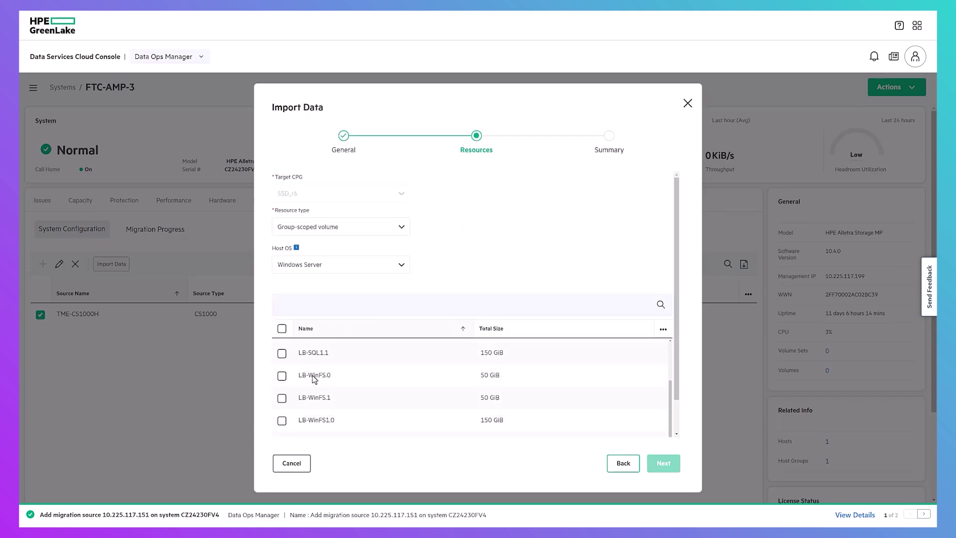
pyautogui.click(282, 376)
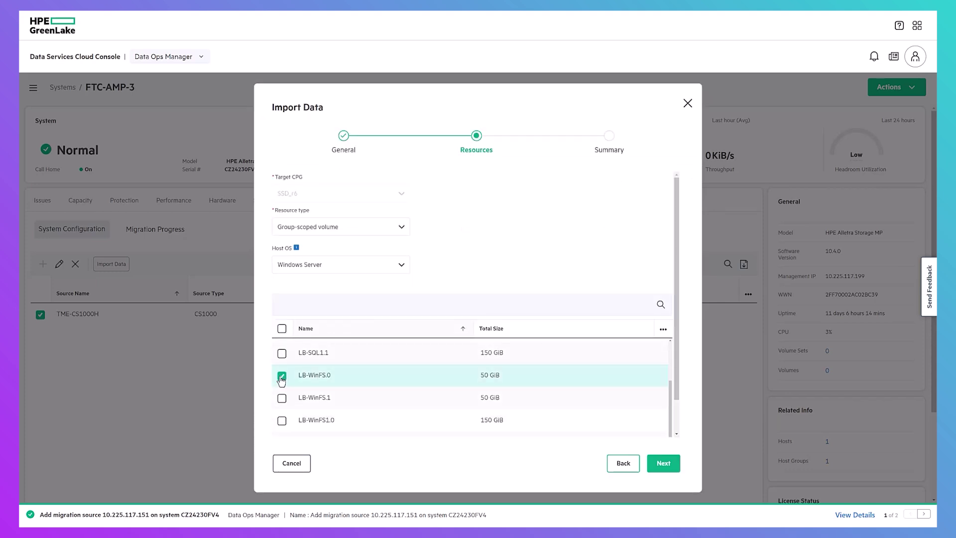
pyautogui.click(282, 398)
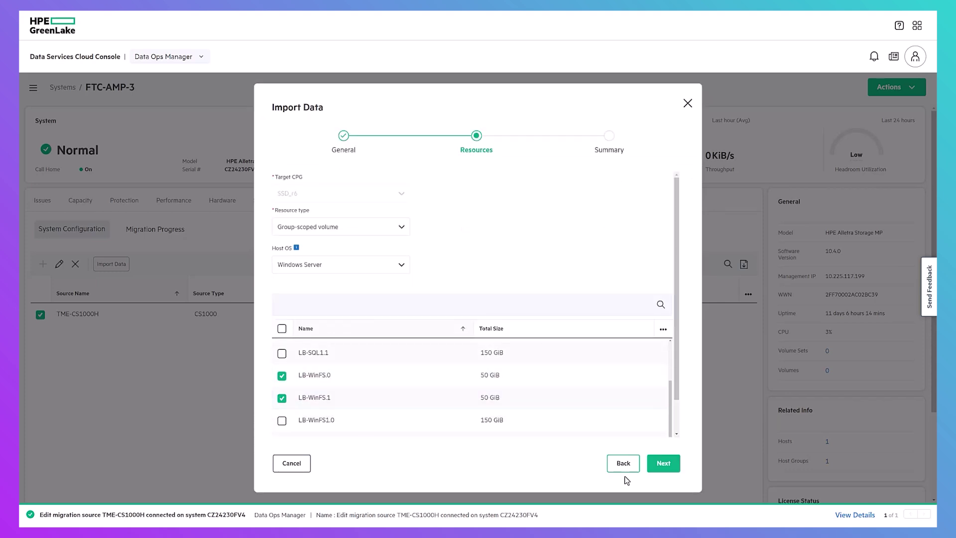
pyautogui.click(662, 464)
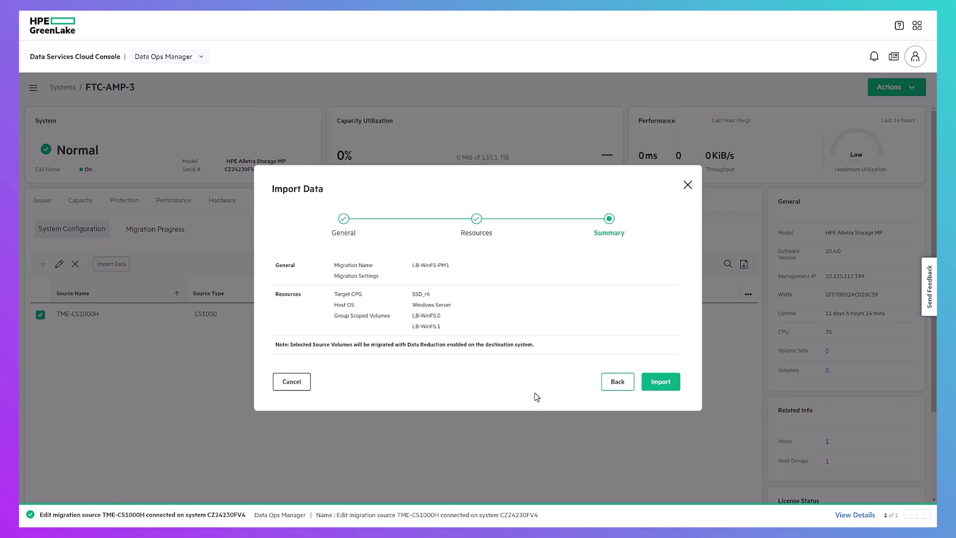
pyautogui.click(661, 382)
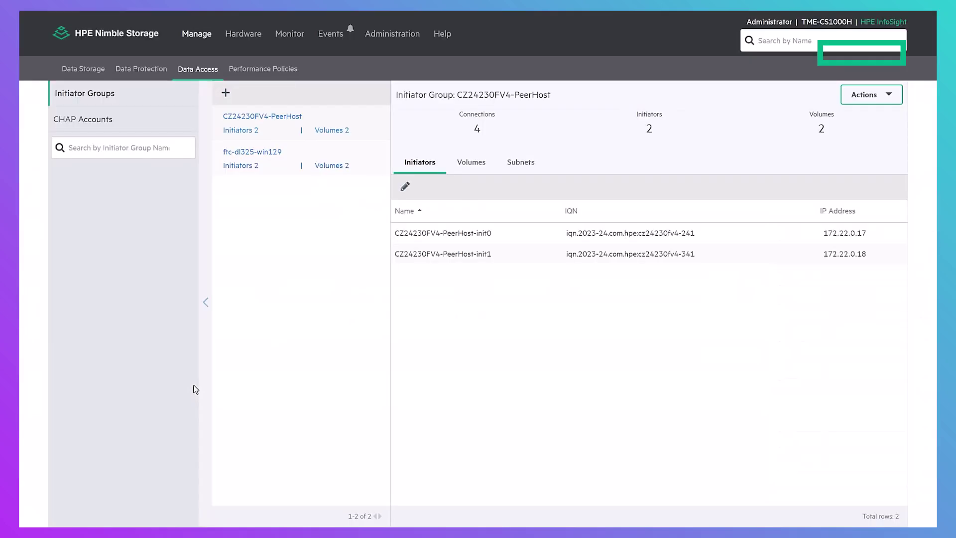
# Open LB-WinFS.0 from the PeerHost group's Volumes tab and view its Data Access connections
pyautogui.click(469, 169)
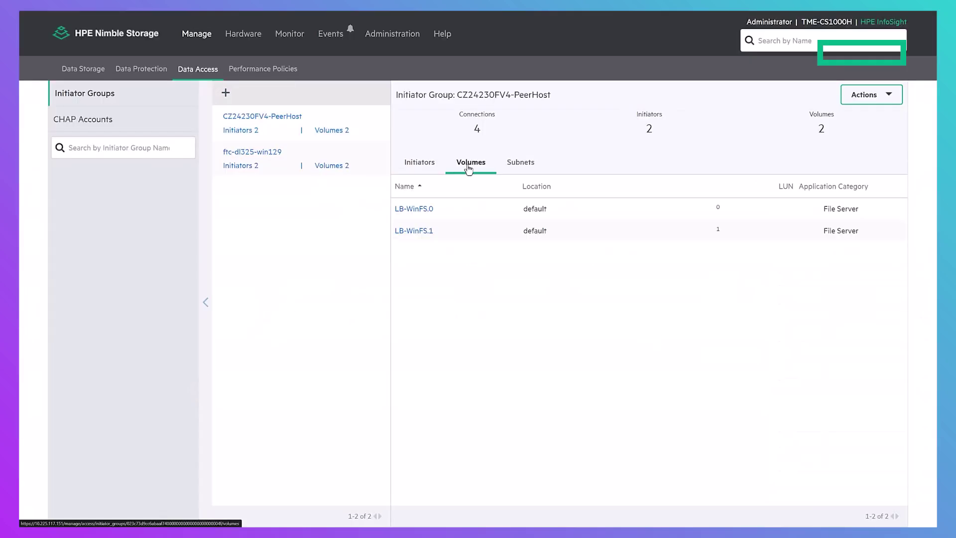
pyautogui.click(423, 210)
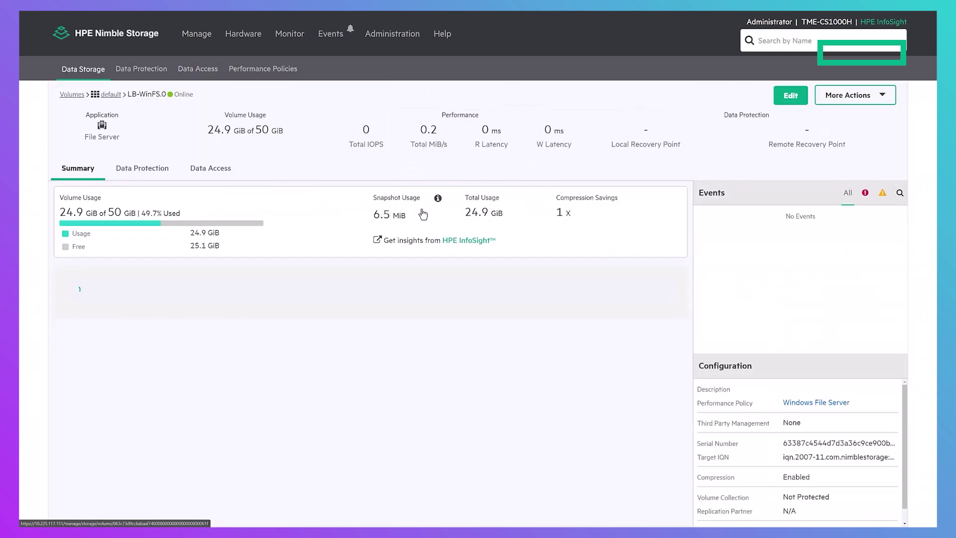
pyautogui.click(218, 172)
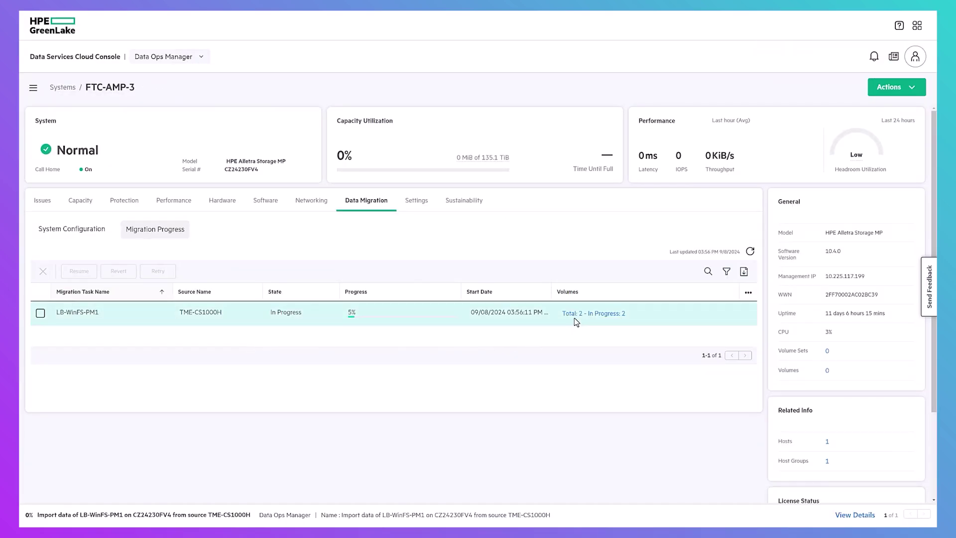
# Check LB-WinFS-PM1's two volumes and read the warning that a host rescan is needed
pyautogui.click(571, 313)
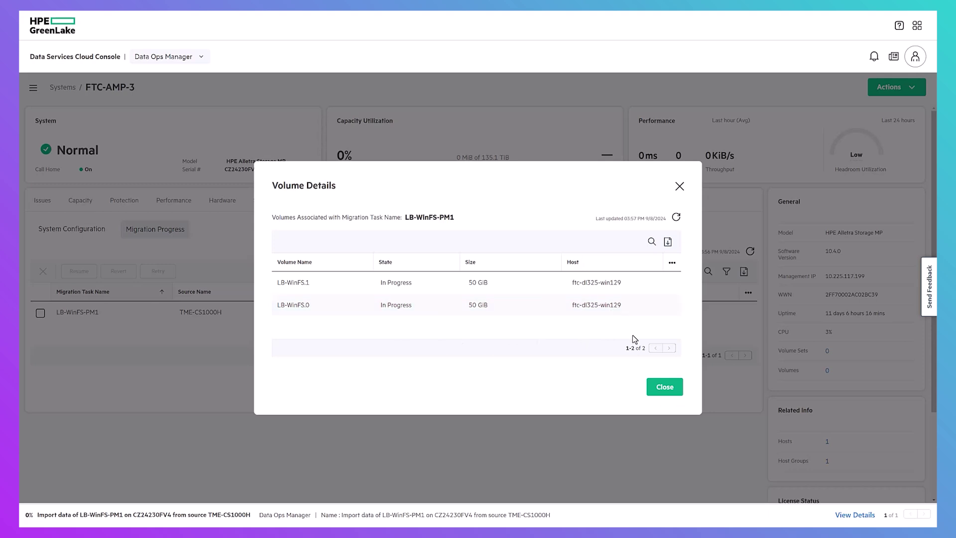
pyautogui.click(659, 392)
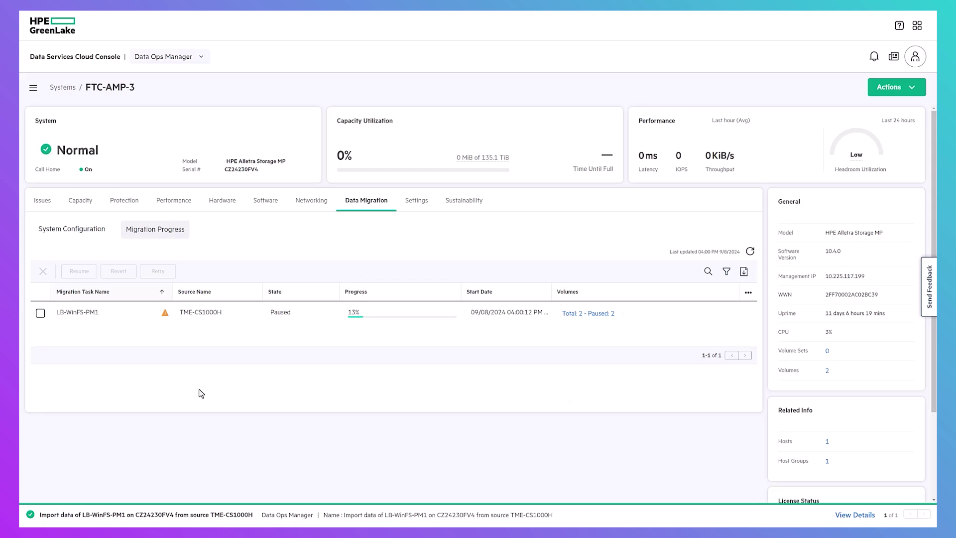
pyautogui.moveTo(165, 314)
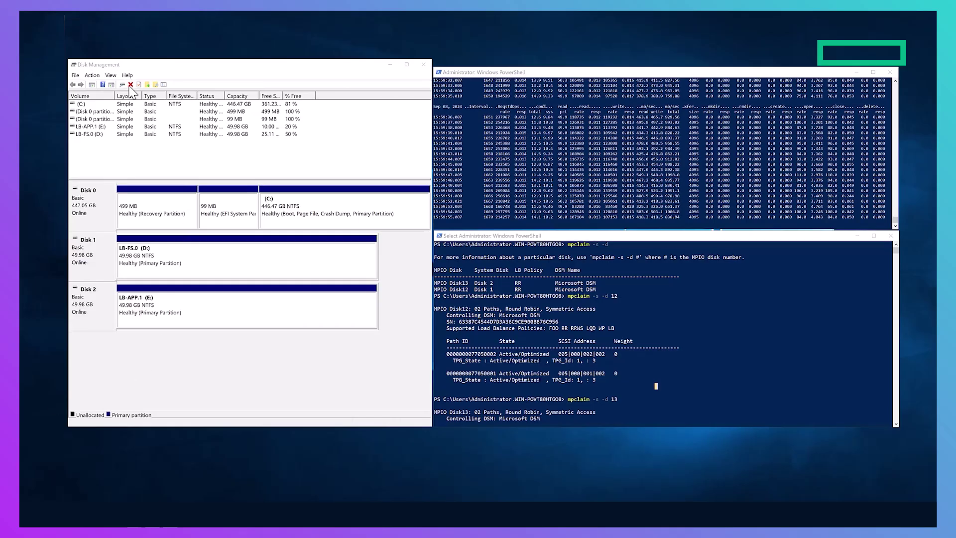
pyautogui.click(92, 75)
# Rescan the Windows host's disks, then confirm issues resolved and resume LB-WinFS-PM1
pyautogui.click(100, 94)
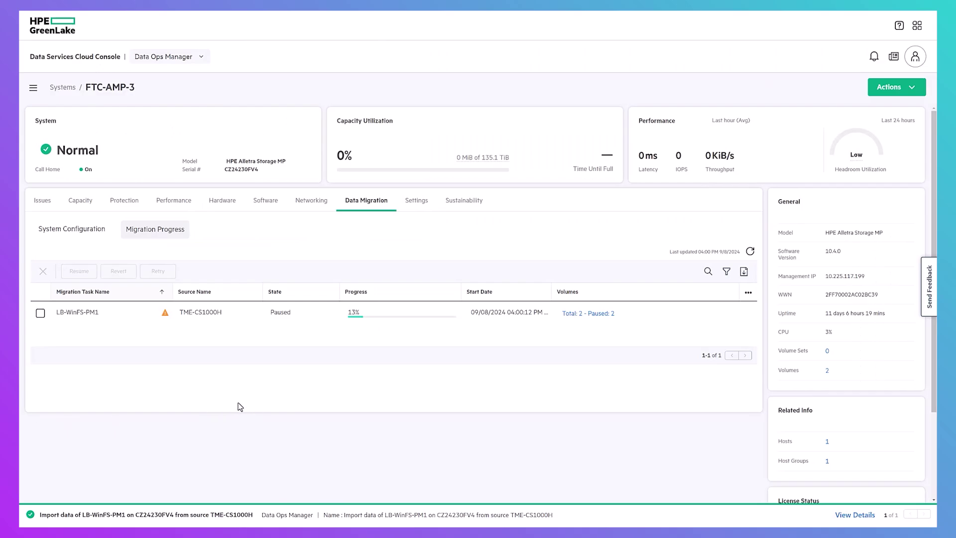
pyautogui.click(41, 313)
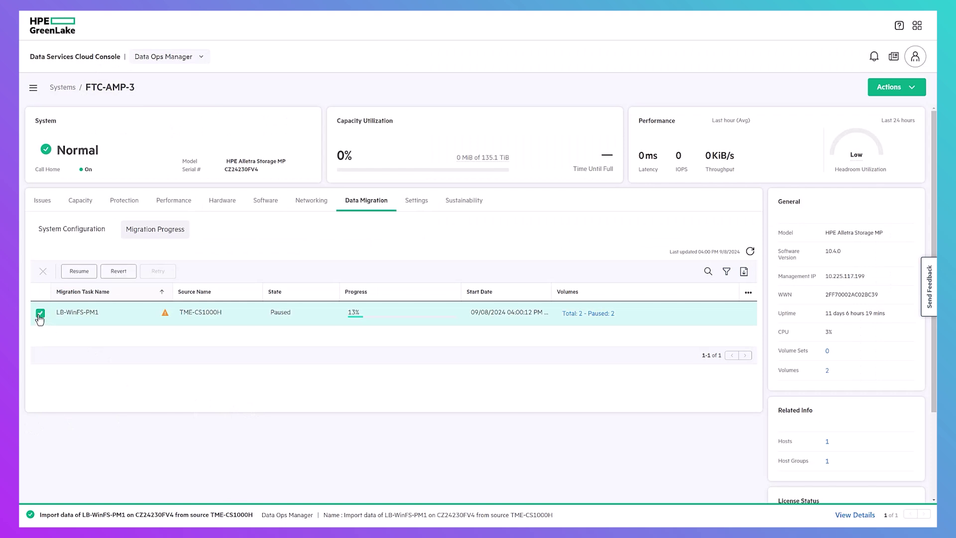
pyautogui.click(79, 272)
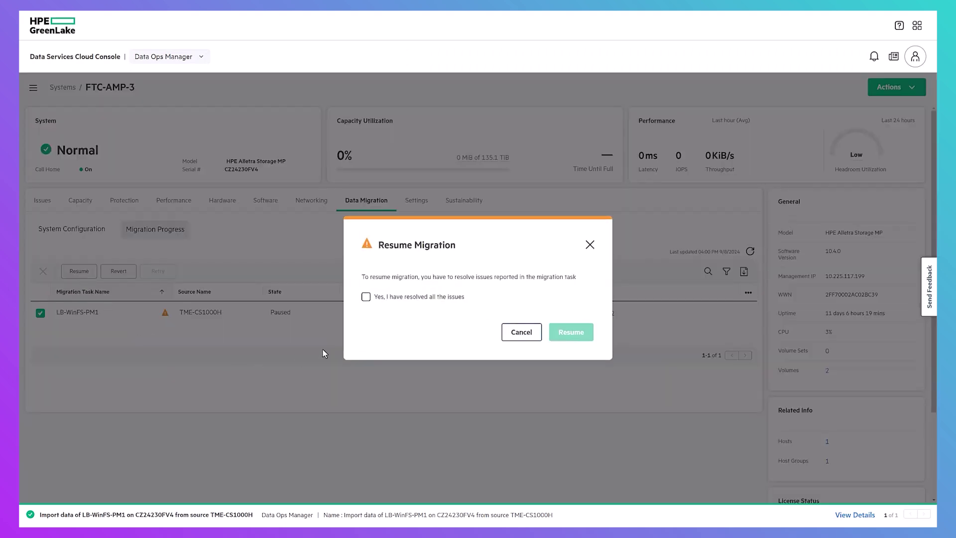
pyautogui.click(365, 298)
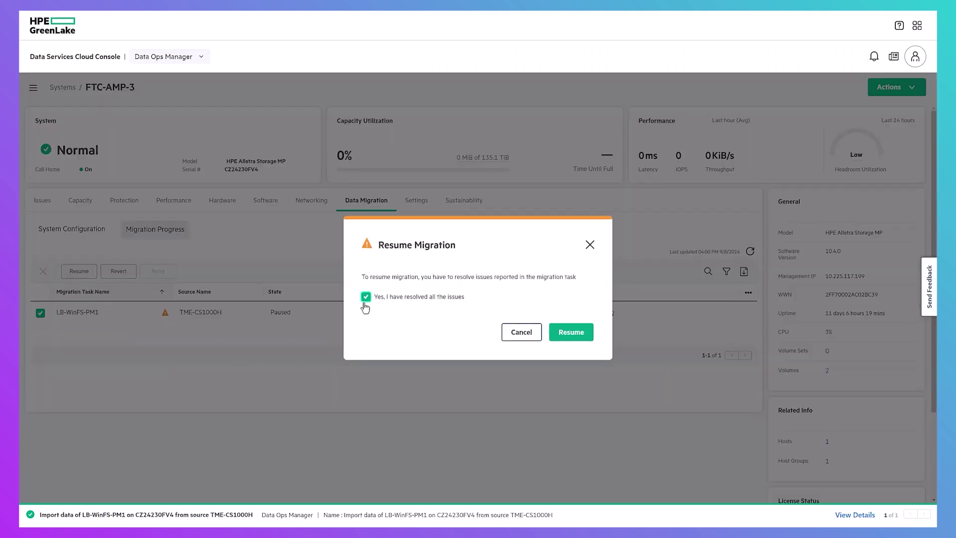
pyautogui.click(574, 337)
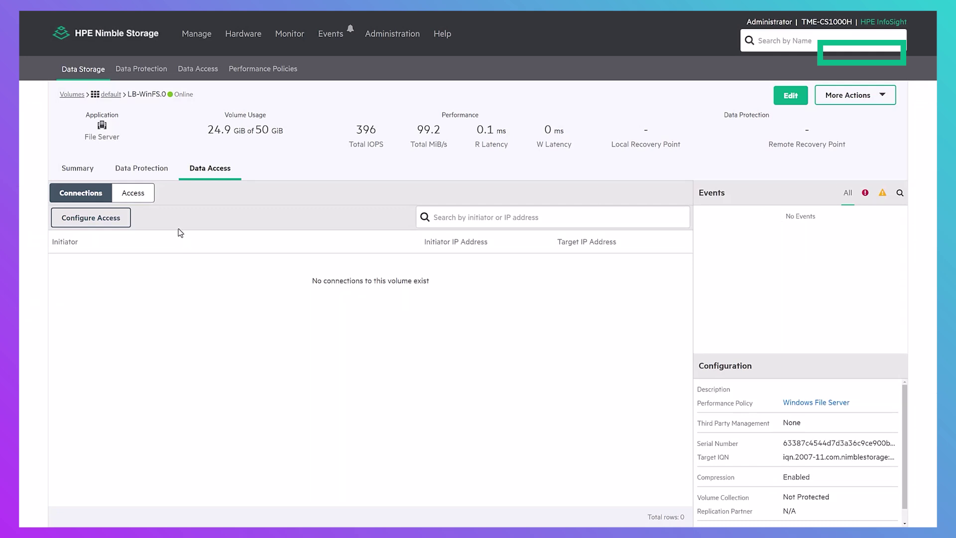
# Open Volume Details from LB-WinFS-PM1's 'Total: 2 - Completed: 2' volumes link
pyautogui.click(142, 194)
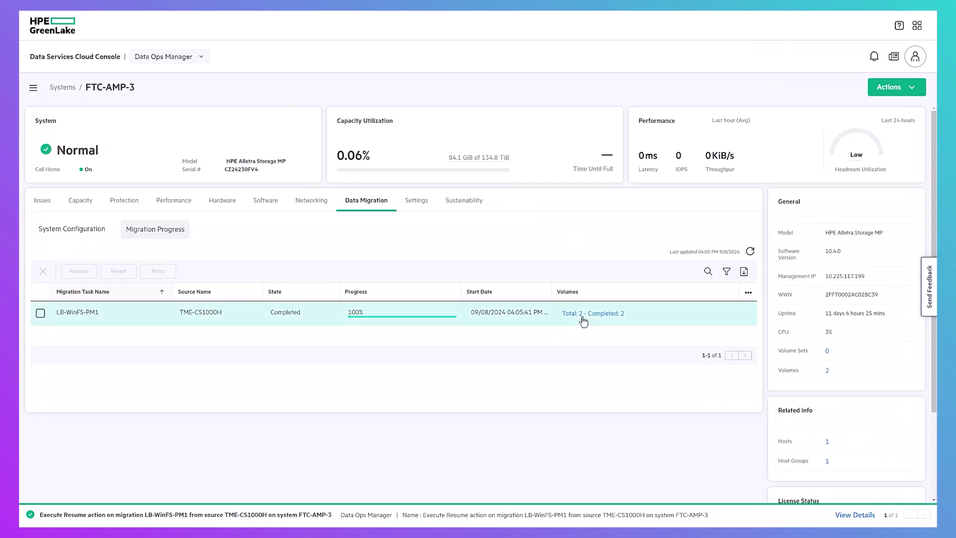
pyautogui.click(589, 315)
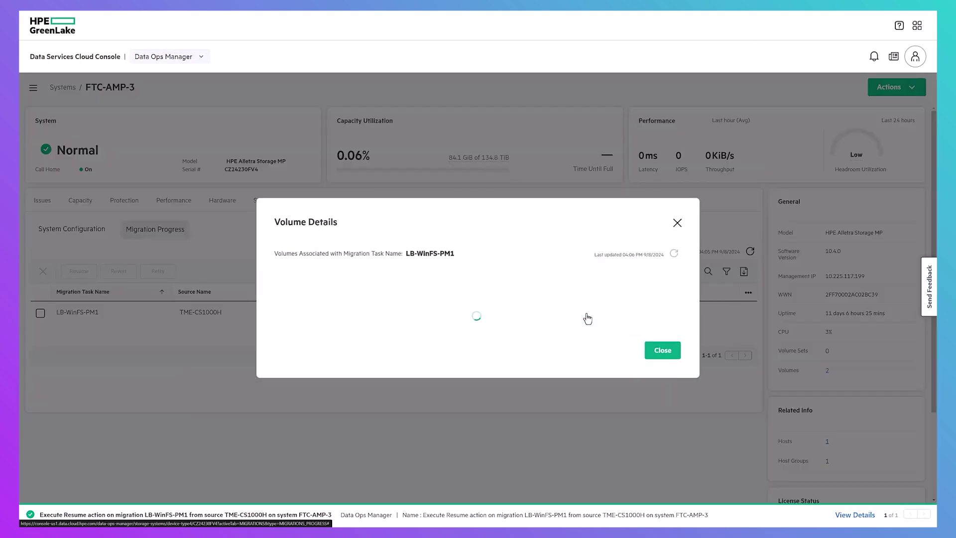